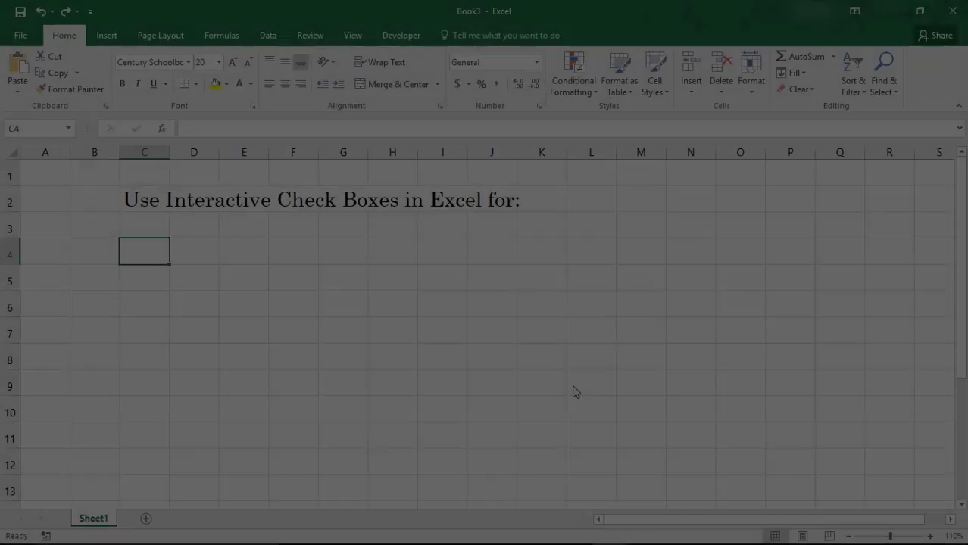
Complete the numbered list: To-do lists, 2. Task lists, 3. Chore lists, 4. Forms, 5. and More!
{"action": "type", "text": "-do lists"}
{"action": "key", "text": "Return"}
{"action": "key", "text": "Return"}
{"action": "type", "text": "2. Task "}
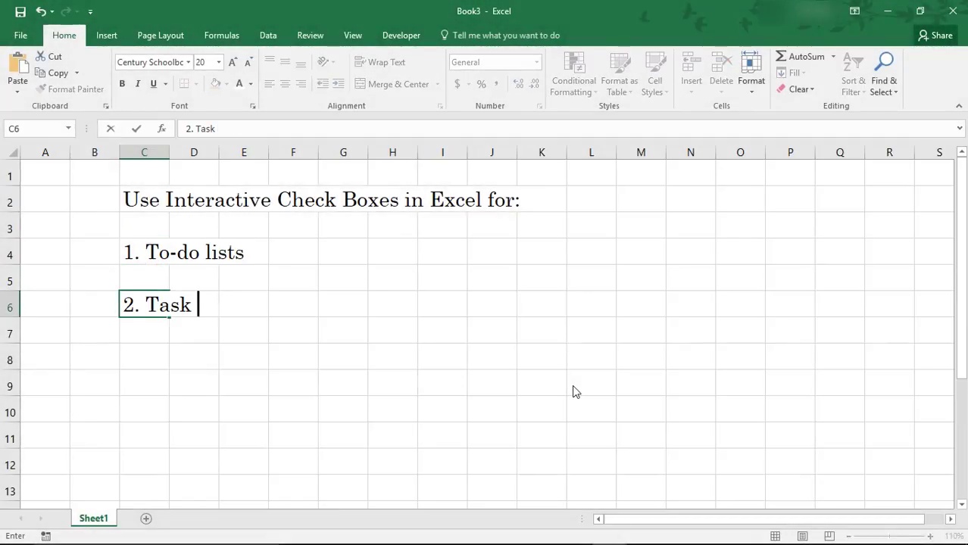
{"action": "type", "text": "lists"}
{"action": "key", "text": "Return"}
{"action": "key", "text": "Return"}
{"action": "type", "text": "3. Chore lists"}
{"action": "key", "text": "Return"}
{"action": "key", "text": "Return"}
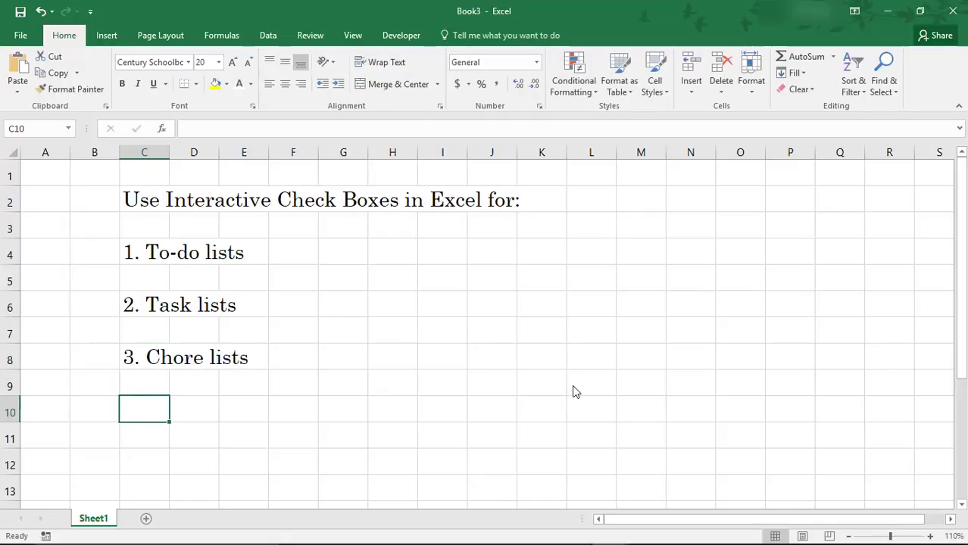
{"action": "type", "text": "4. Forms"}
{"action": "key", "text": "Return"}
{"action": "key", "text": "Return"}
{"action": "type", "text": "5. and More!"}
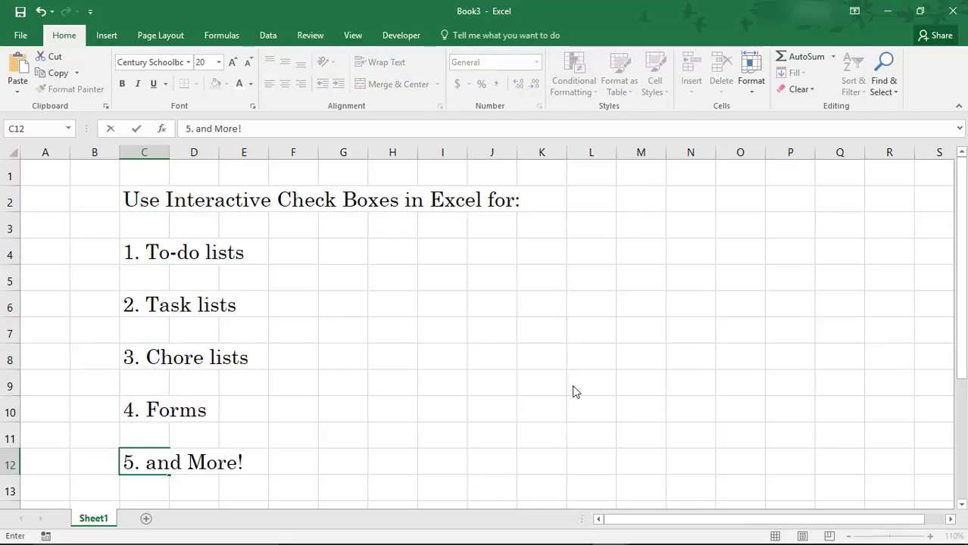
{"action": "key", "text": "Return"}
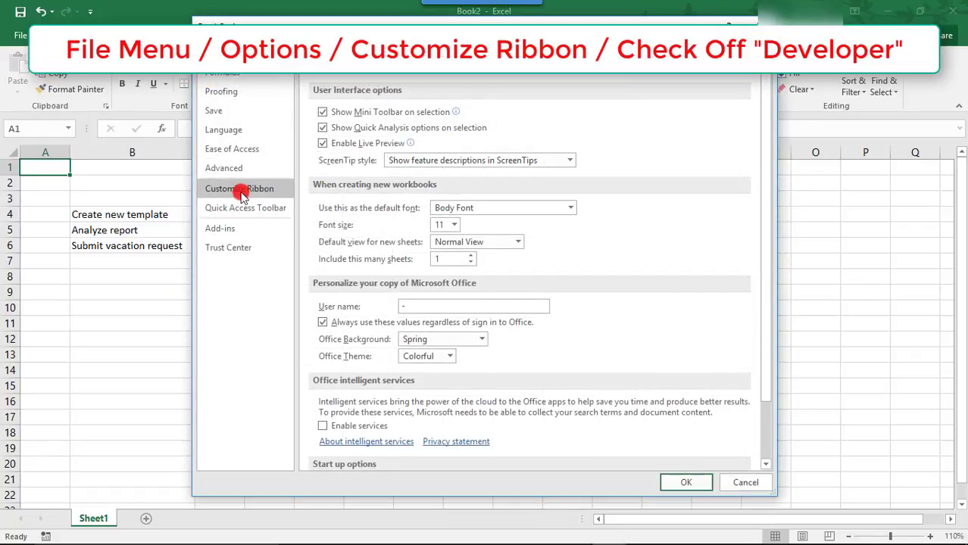
Tick Developer under Main Tabs in Customize Ribbon and confirm with OK.
{"action": "left_click", "coordinate": [241, 190]}
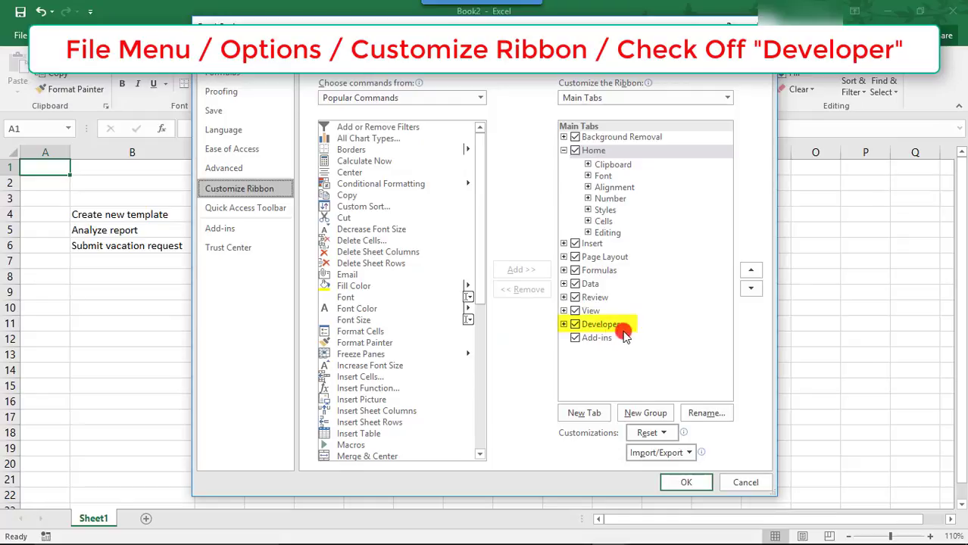
{"action": "left_click", "coordinate": [681, 482]}
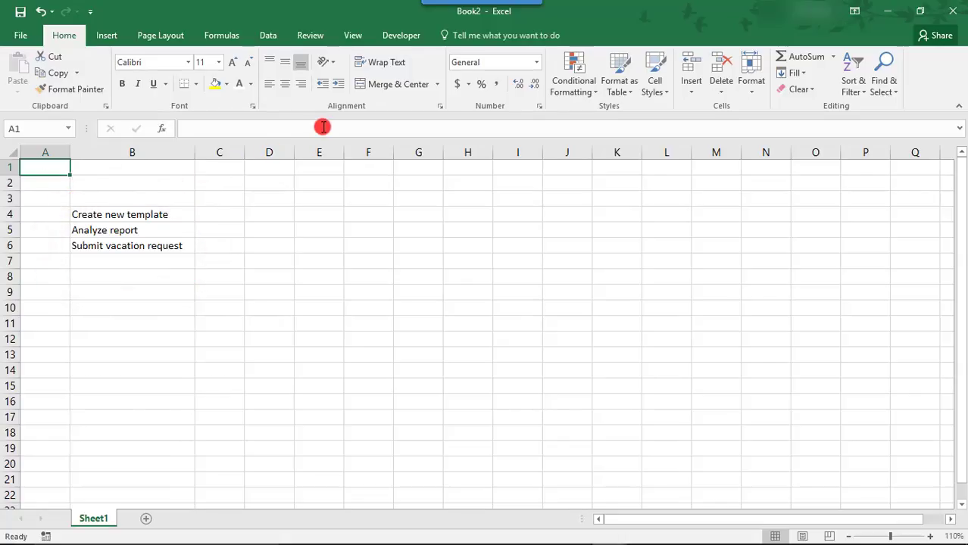
Draw a Form Controls check box near cell C3 from the Developer tab's Insert gallery.
{"action": "left_click", "coordinate": [401, 36]}
{"action": "left_click", "coordinate": [295, 72]}
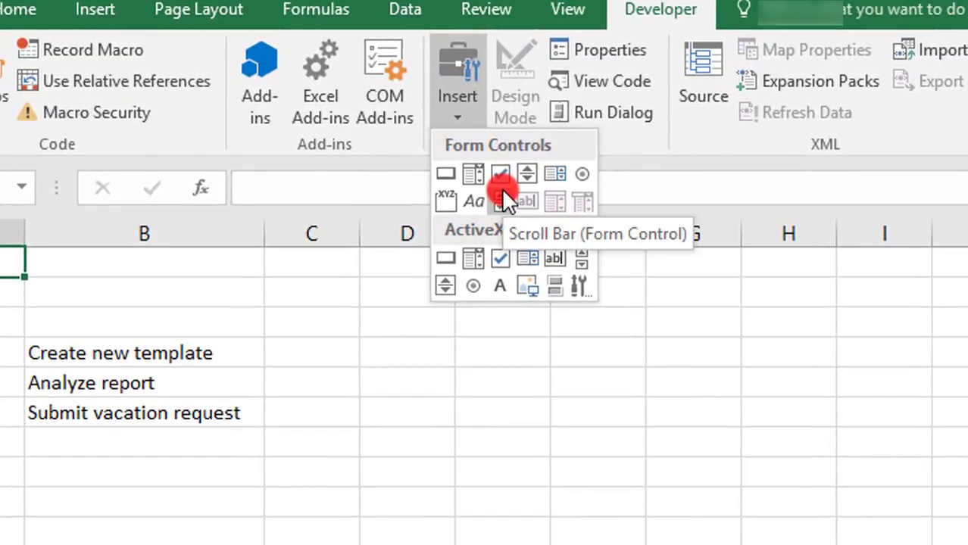
{"action": "left_click", "coordinate": [500, 175]}
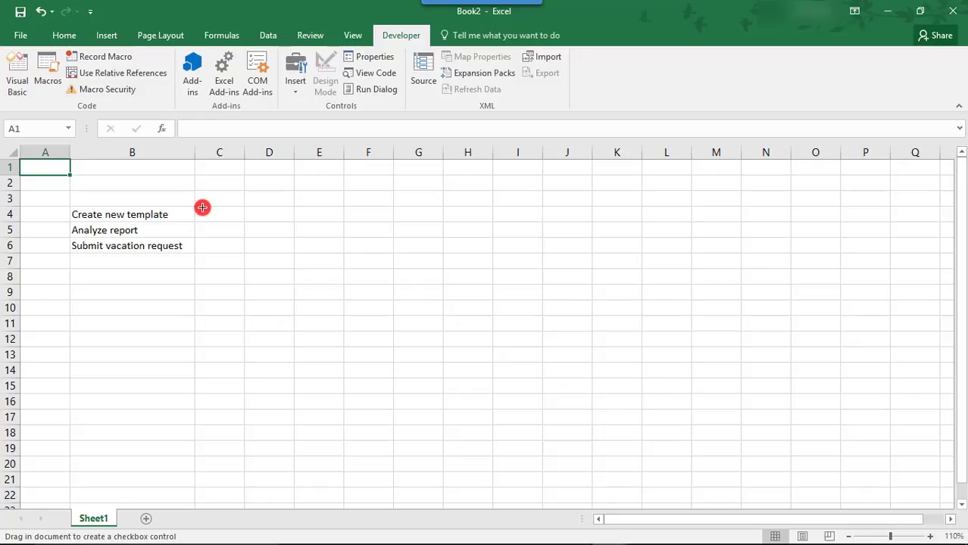
{"action": "mouse_move", "coordinate": [202, 207]}
{"action": "left_mouse_down"}
{"action": "mouse_move", "coordinate": [212, 213]}
{"action": "mouse_move", "coordinate": [189, 214]}
{"action": "mouse_move", "coordinate": [285, 205]}
{"action": "left_mouse_up"}
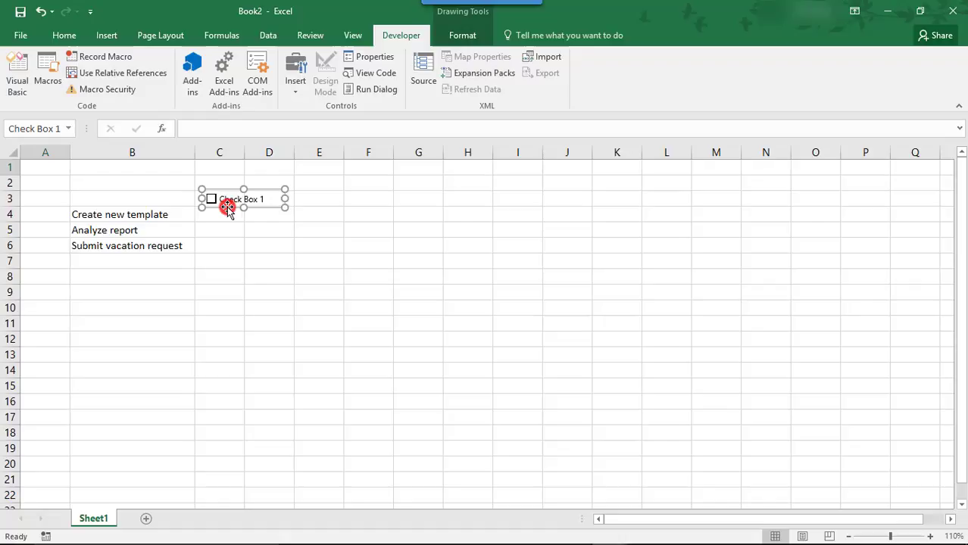
{"action": "key", "text": "Escape"}
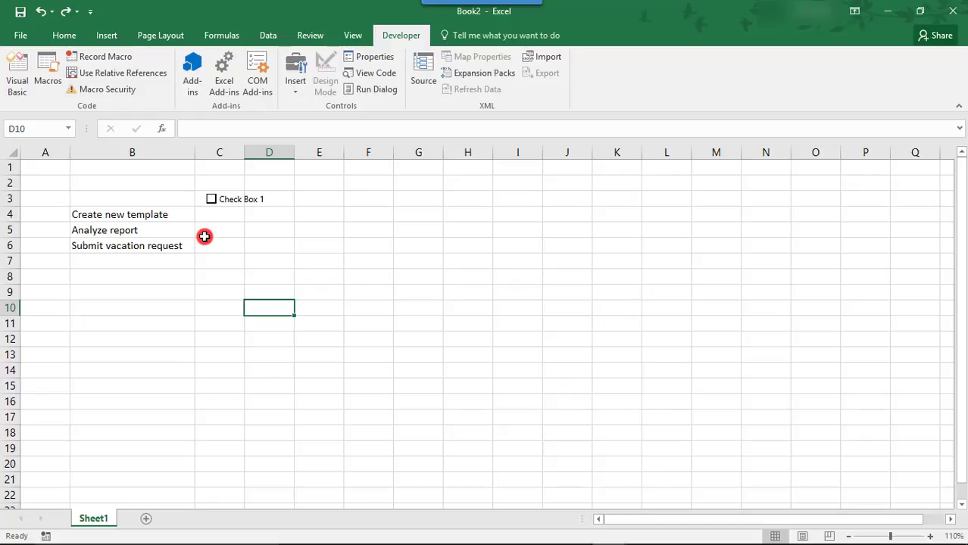
Replace the Check Box 1 label with 'Create new template'.
{"action": "right_click", "coordinate": [224, 199]}
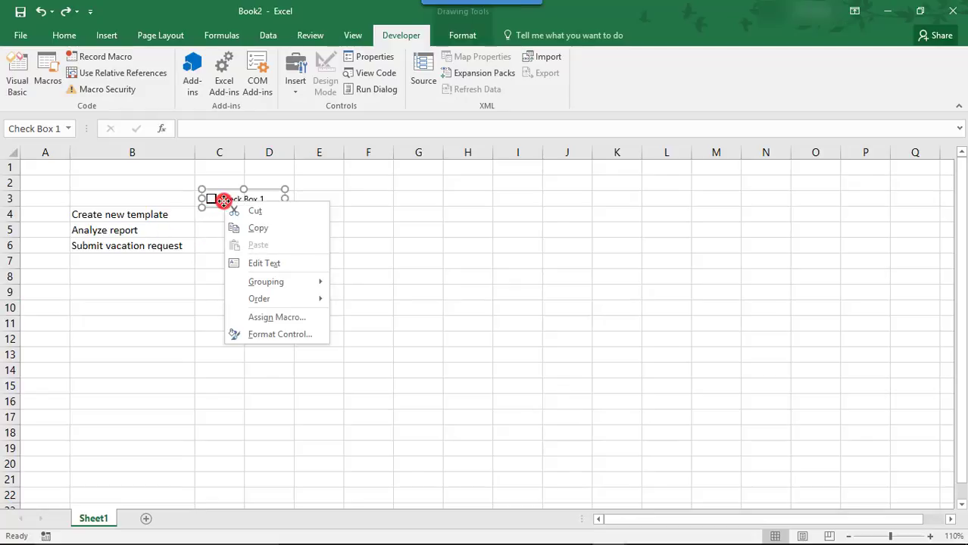
{"action": "left_click", "coordinate": [264, 272]}
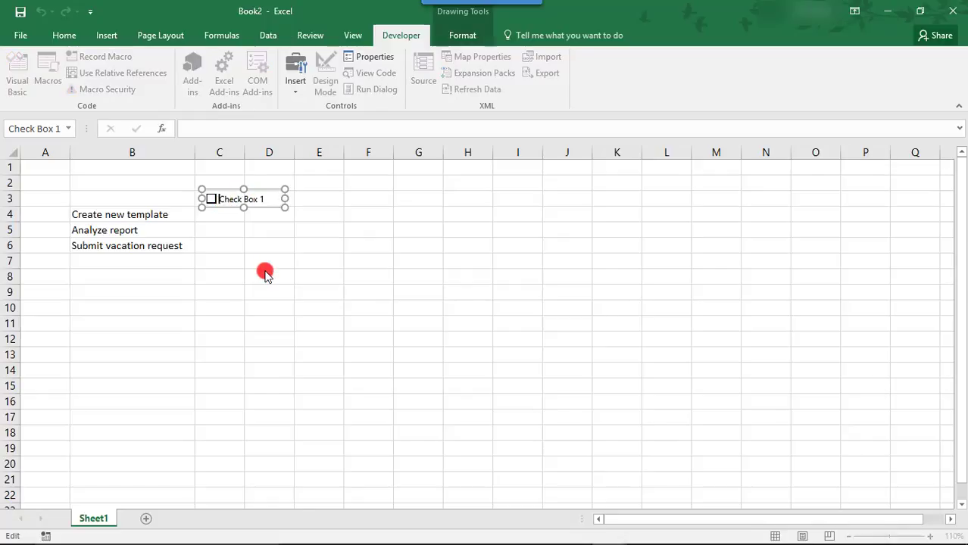
{"action": "key", "text": "ctrl+a"}
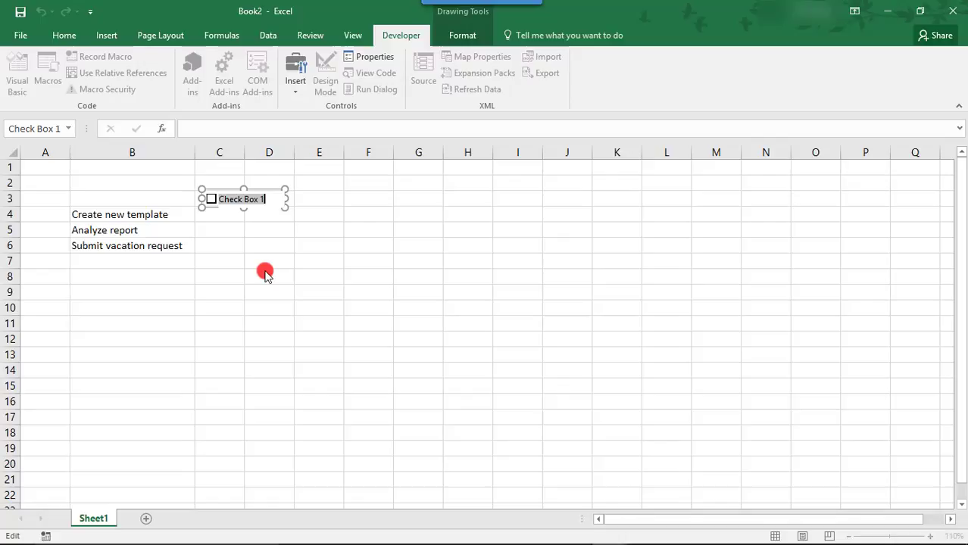
{"action": "type", "text": "Cre"}
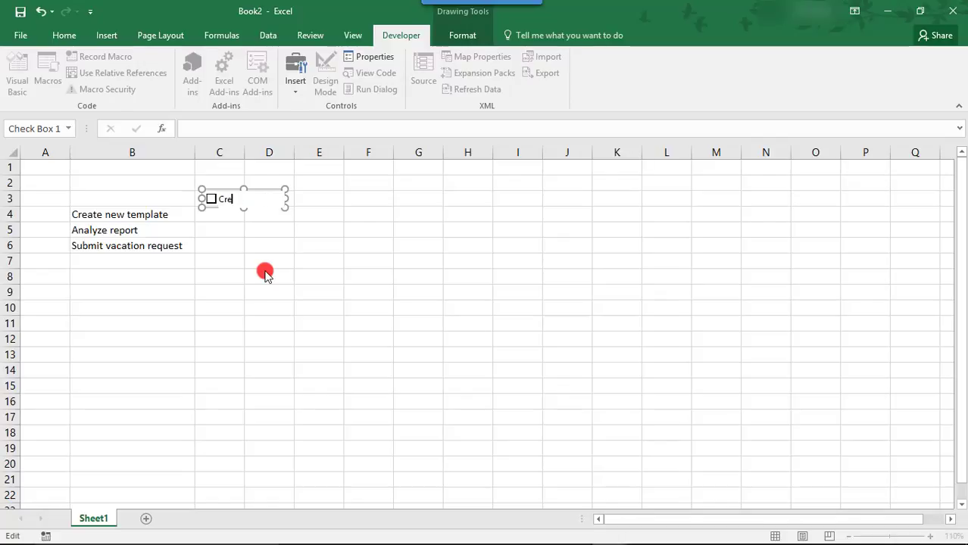
{"action": "type", "text": "ate new template"}
{"action": "left_click", "coordinate": [264, 272]}
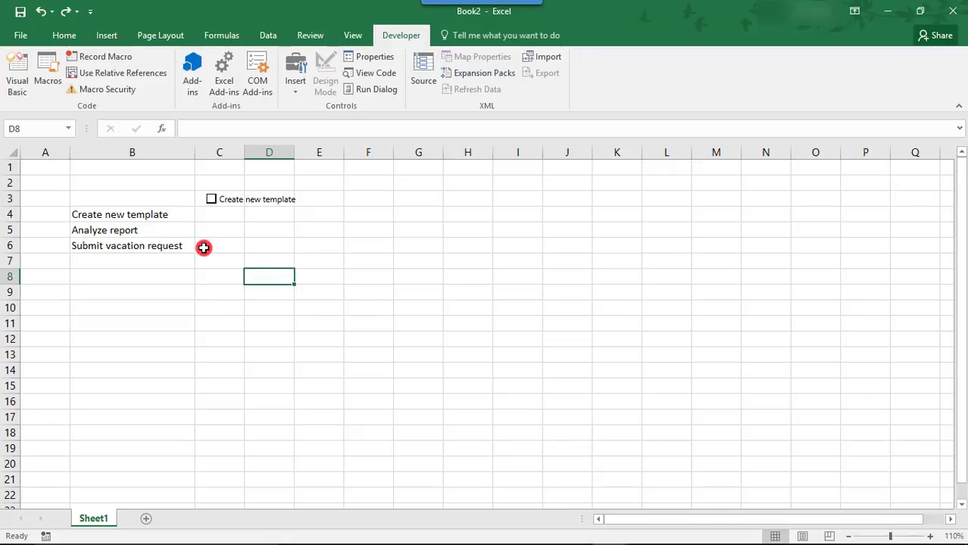
Drag the 'Create new template' check box into D4 and widen column D to show its label.
{"action": "left_click", "coordinate": [268, 339]}
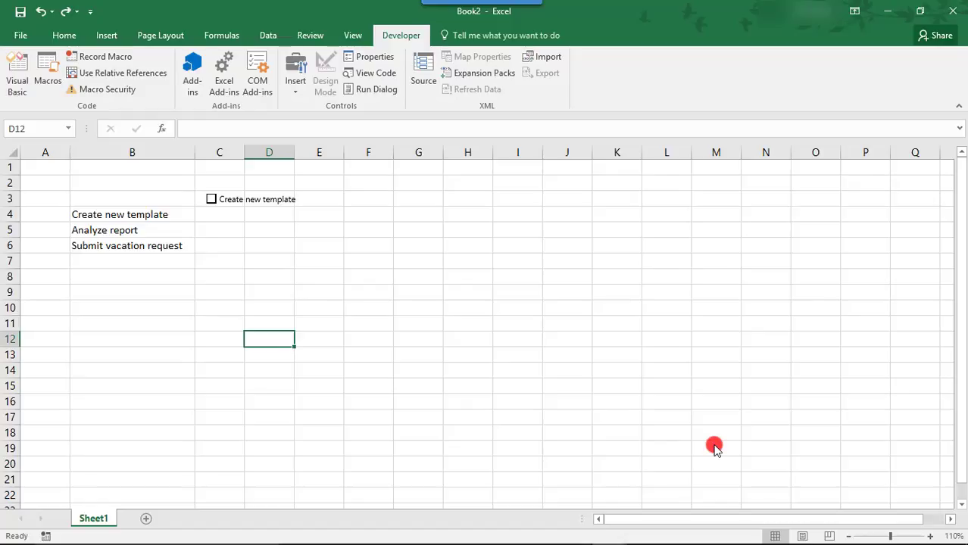
{"action": "right_click", "coordinate": [236, 199]}
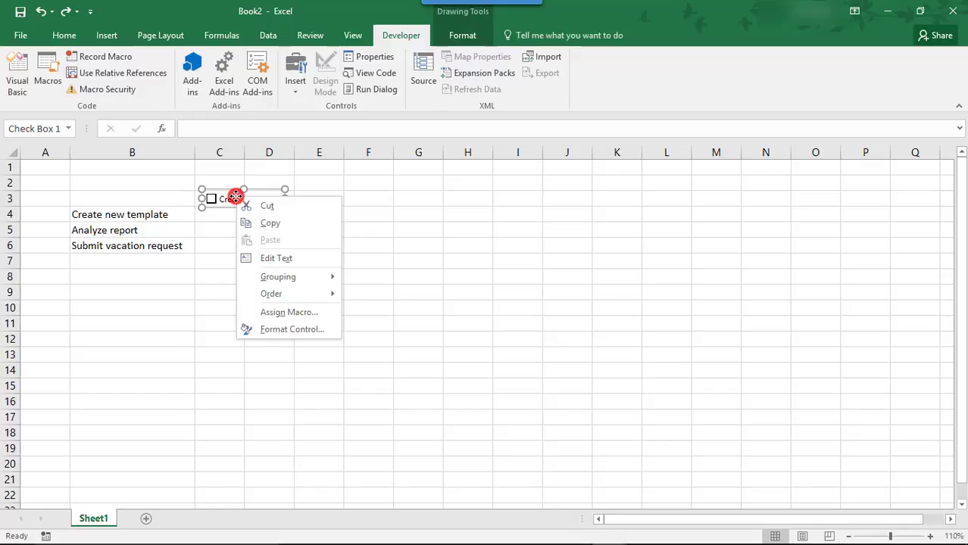
{"action": "key", "text": "Escape"}
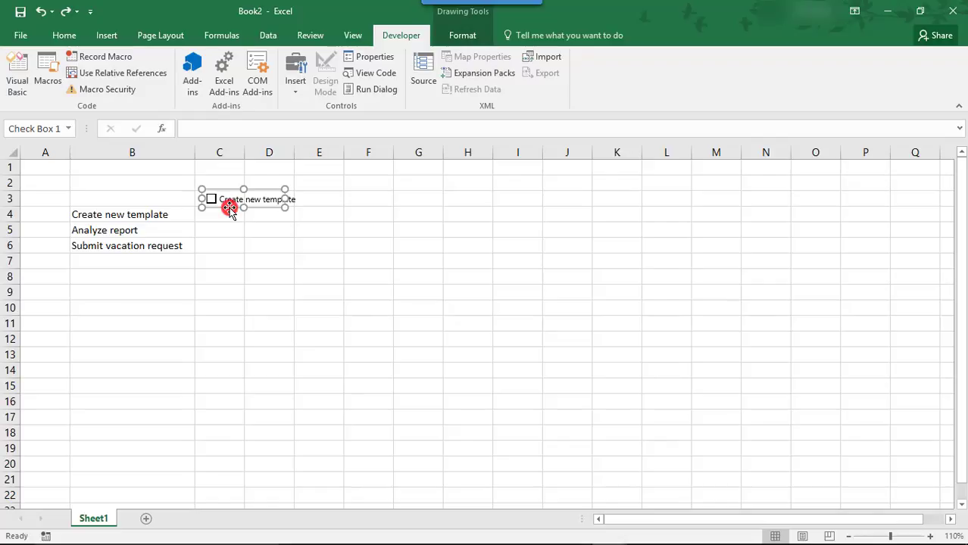
{"action": "left_click_drag", "start_coordinate": [228, 209], "coordinate": [271, 222]}
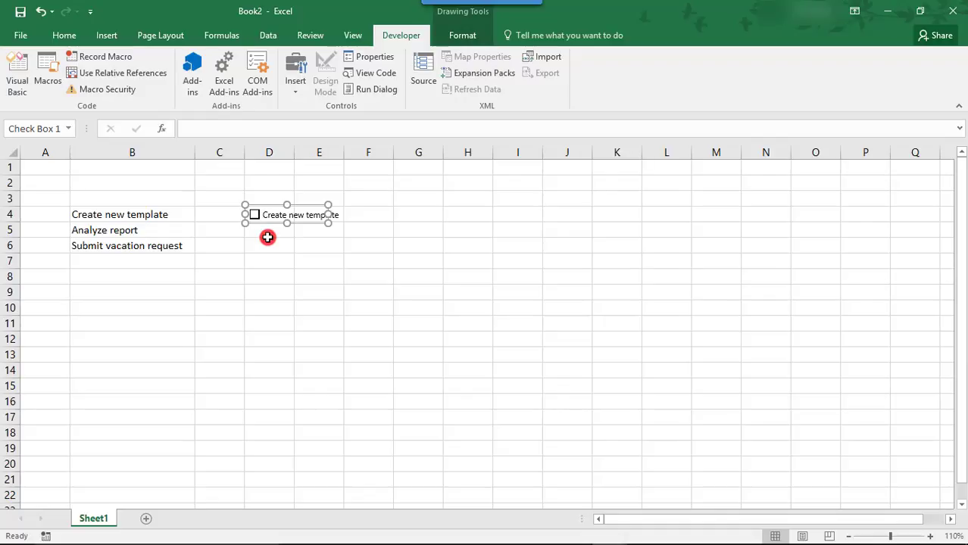
{"action": "left_click_drag", "start_coordinate": [298, 149], "coordinate": [345, 148]}
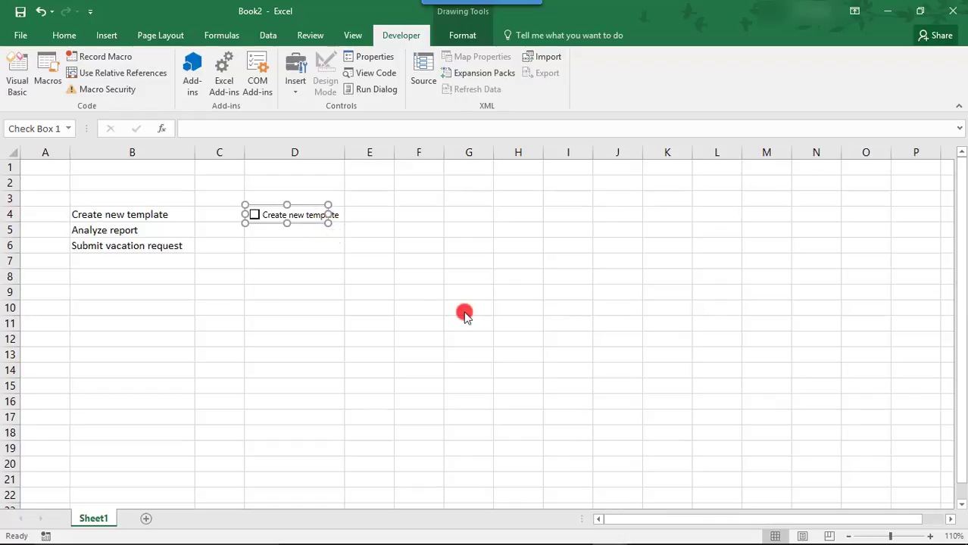
{"action": "key", "text": "Escape"}
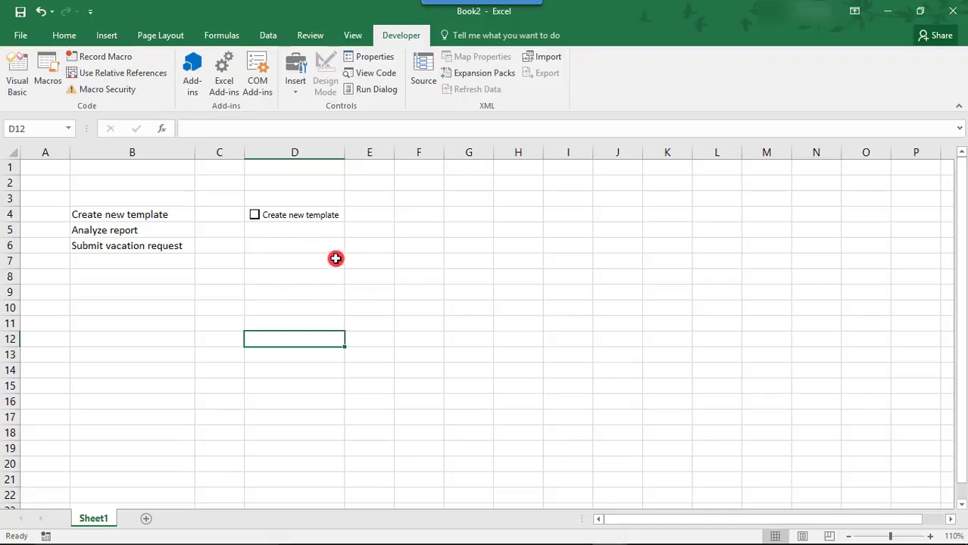
Fill the D4 check box down into D5 and D6.
{"action": "left_click", "coordinate": [341, 215]}
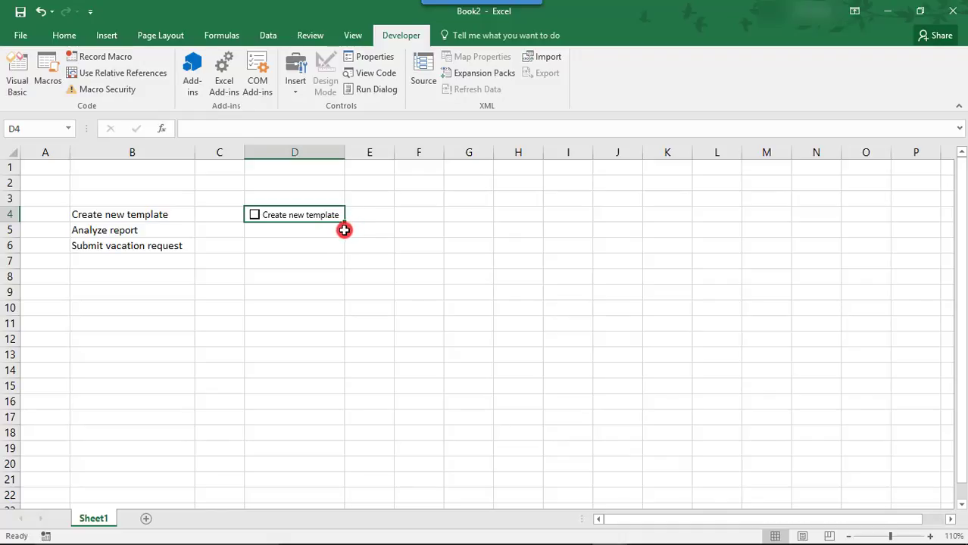
{"action": "left_click_drag", "start_coordinate": [345, 223], "coordinate": [345, 255]}
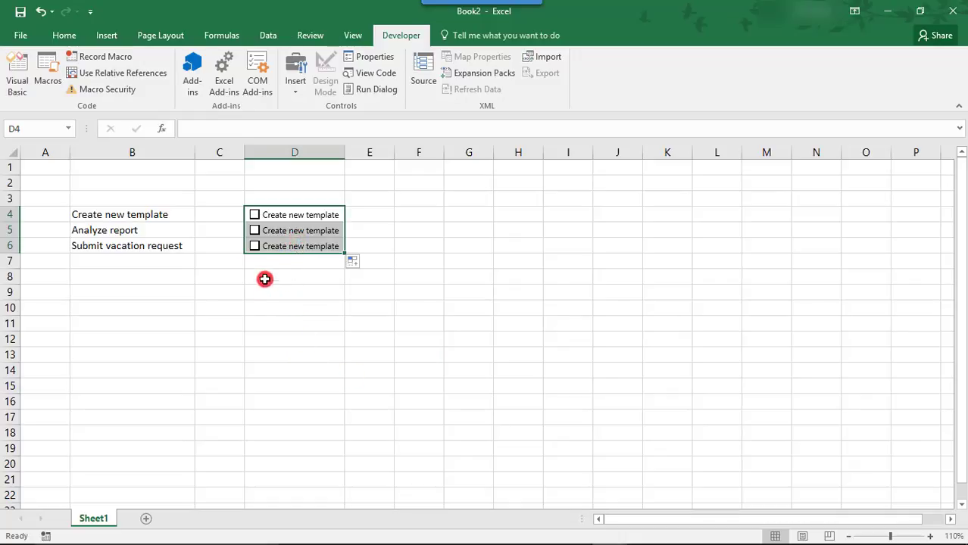
Replace the D5 check box label with 'Analyze report'.
{"action": "right_click", "coordinate": [300, 230]}
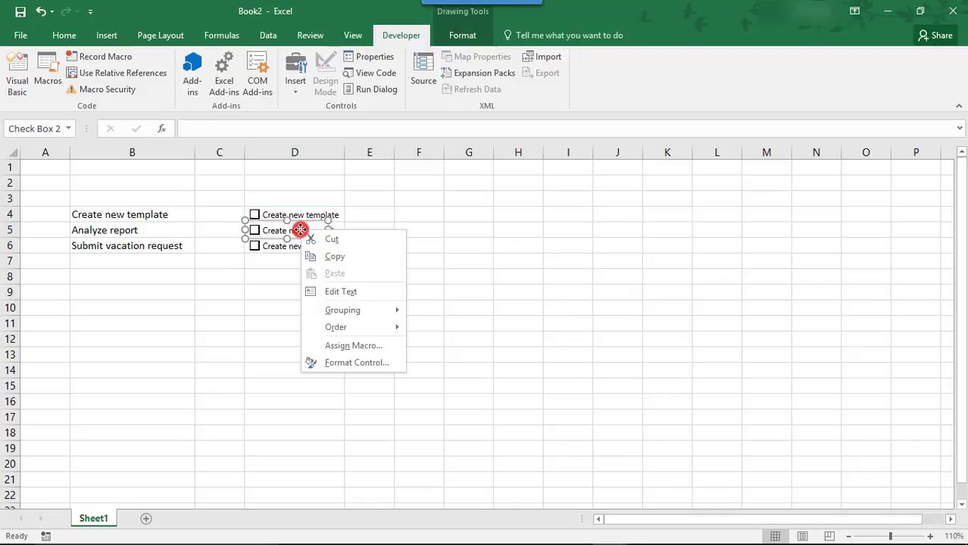
{"action": "left_click", "coordinate": [322, 291]}
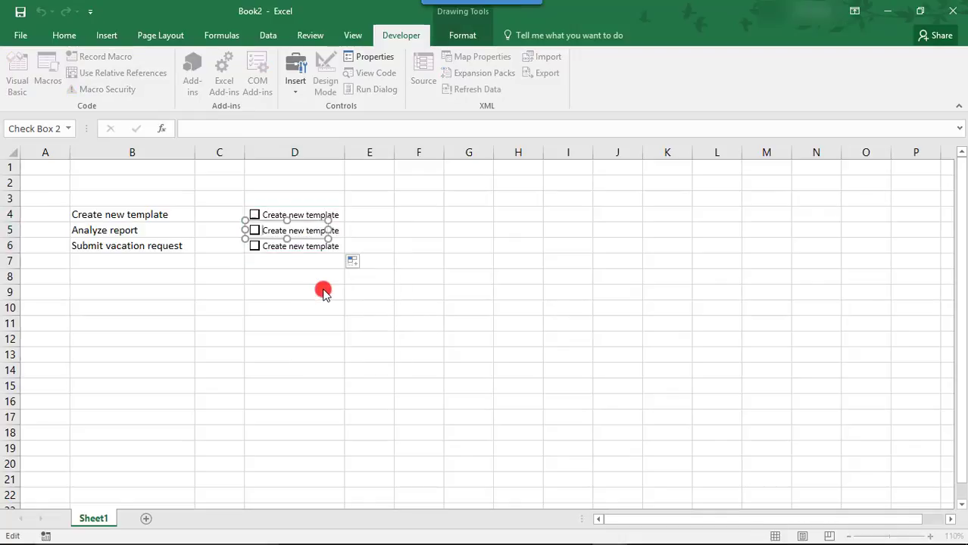
{"action": "key", "text": "ctrl+a"}
{"action": "type", "text": "Analyze "}
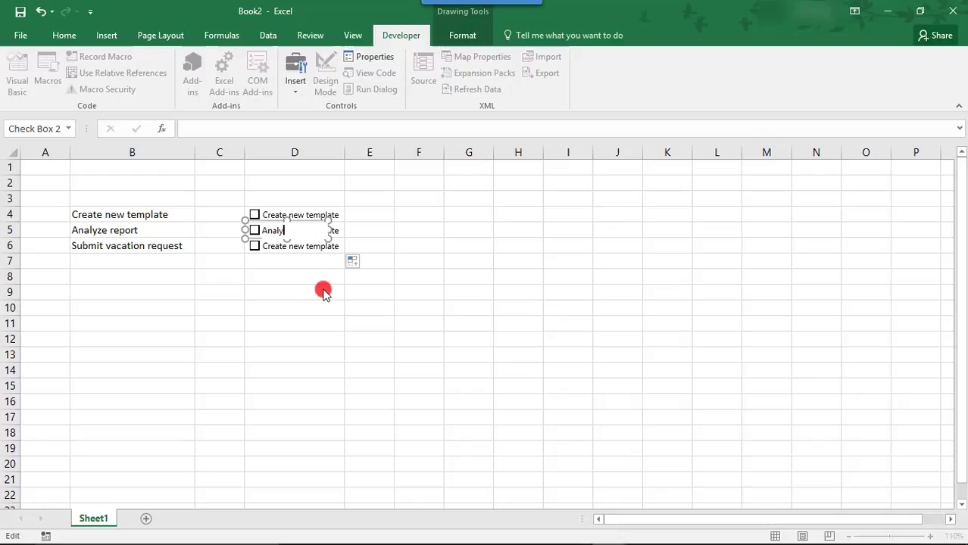
{"action": "type", "text": "report"}
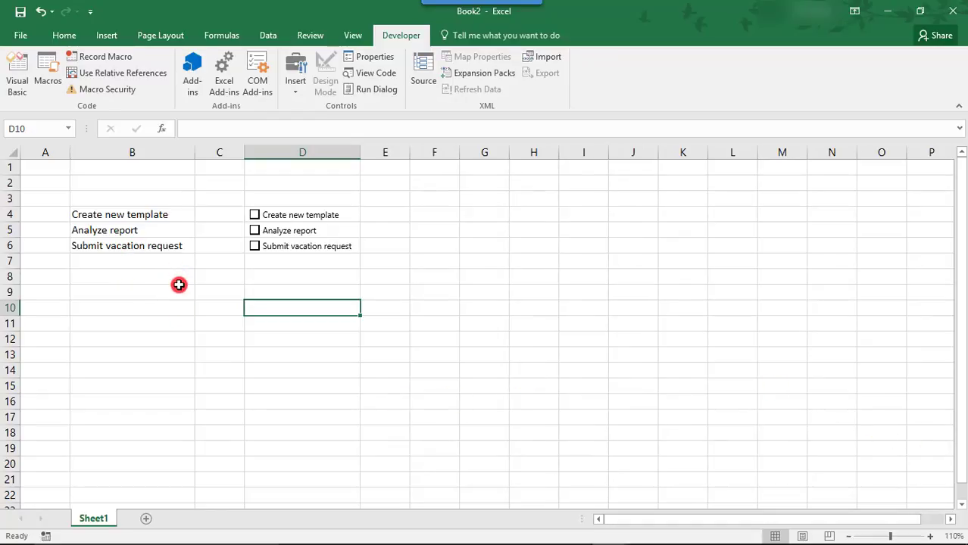
Draw a new Form Controls check box inside cell C4.
{"action": "left_click", "coordinate": [211, 217]}
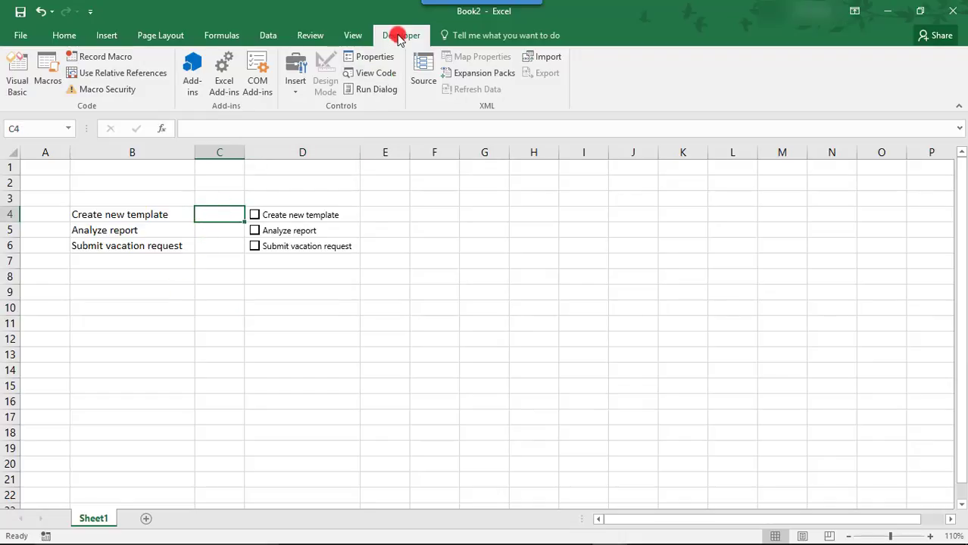
{"action": "left_click", "coordinate": [301, 62]}
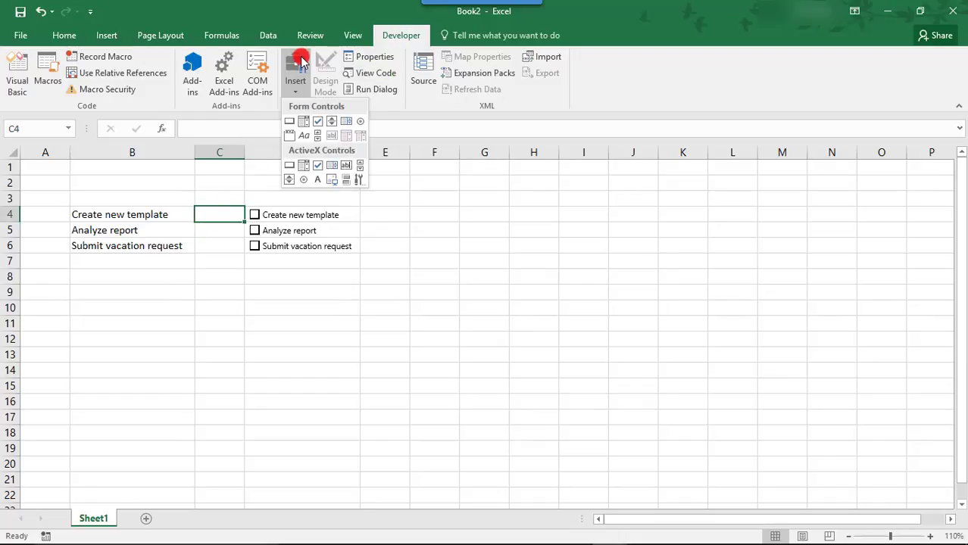
{"action": "left_click", "coordinate": [317, 125]}
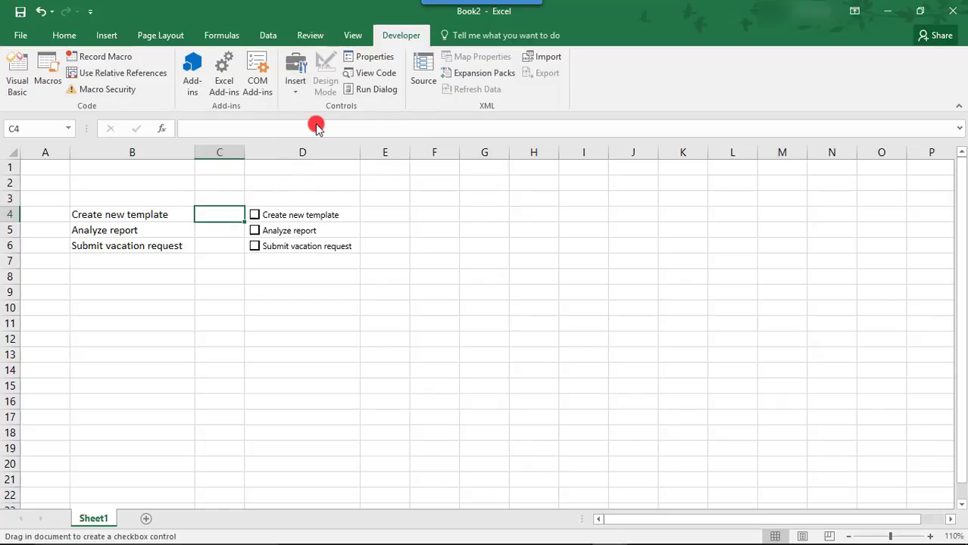
{"action": "left_click_drag", "start_coordinate": [198, 210], "coordinate": [227, 219]}
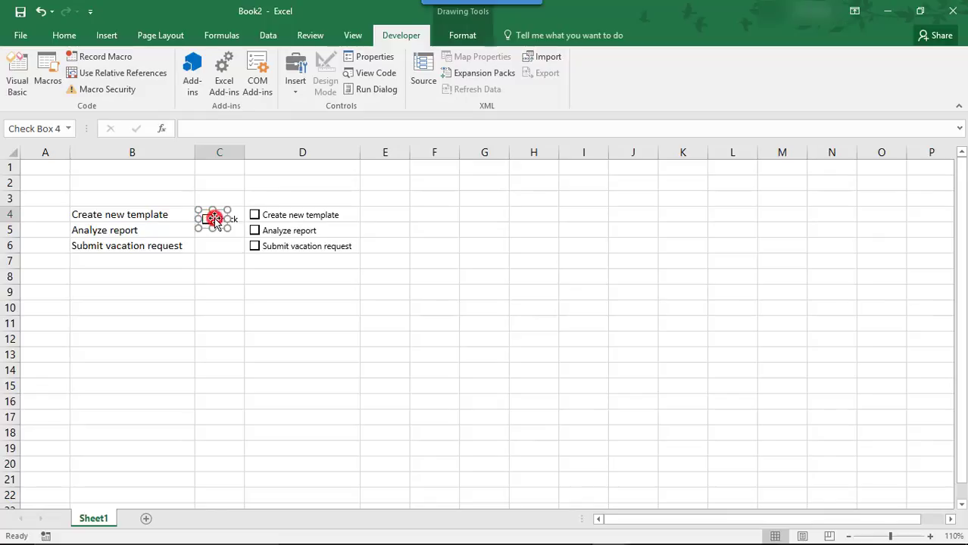
Delete all label text from the new C4 check box, leaving it empty.
{"action": "right_click", "coordinate": [214, 219]}
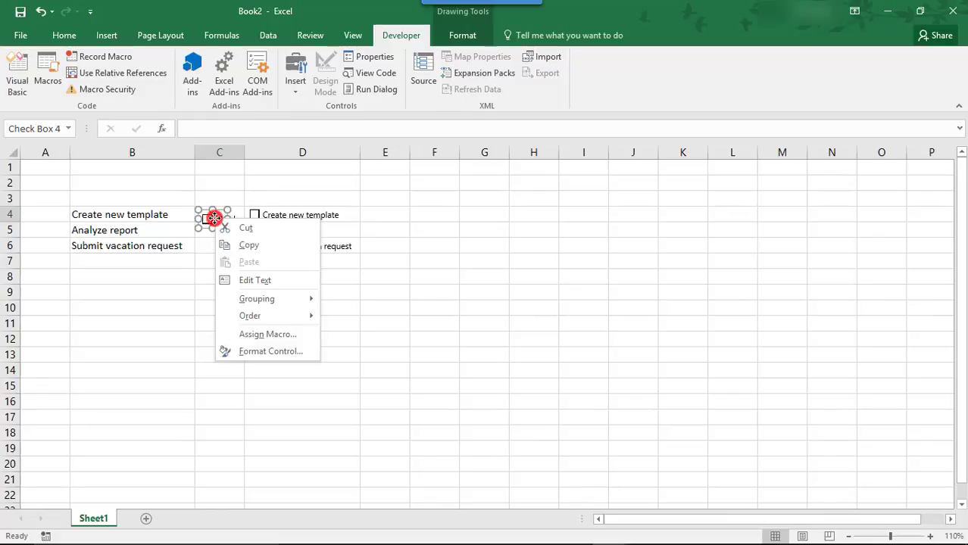
{"action": "left_click", "coordinate": [244, 279]}
{"action": "key", "text": "ctrl+a"}
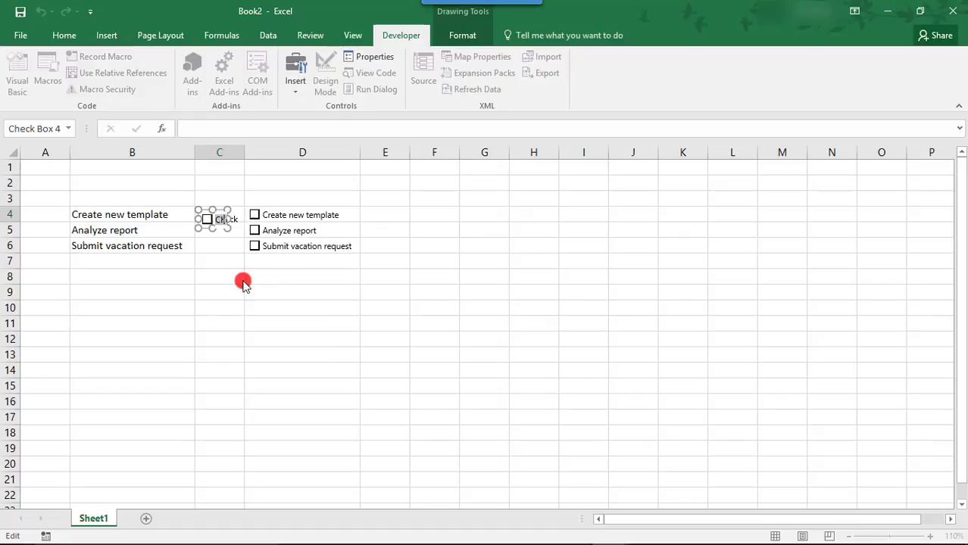
{"action": "key", "text": "Delete"}
{"action": "left_click", "coordinate": [208, 274]}
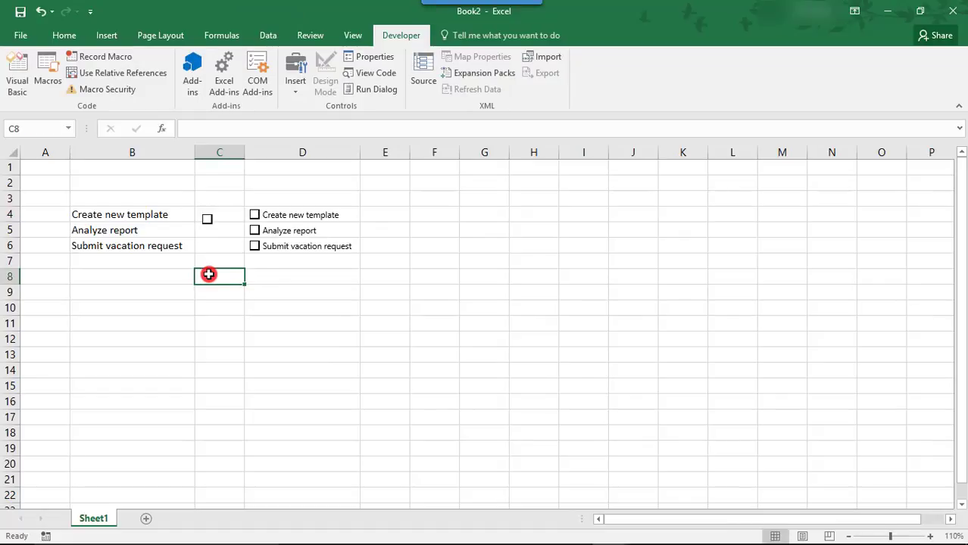
Nudge the label-less check box up so it sits inside cell C4.
{"action": "right_click", "coordinate": [217, 219]}
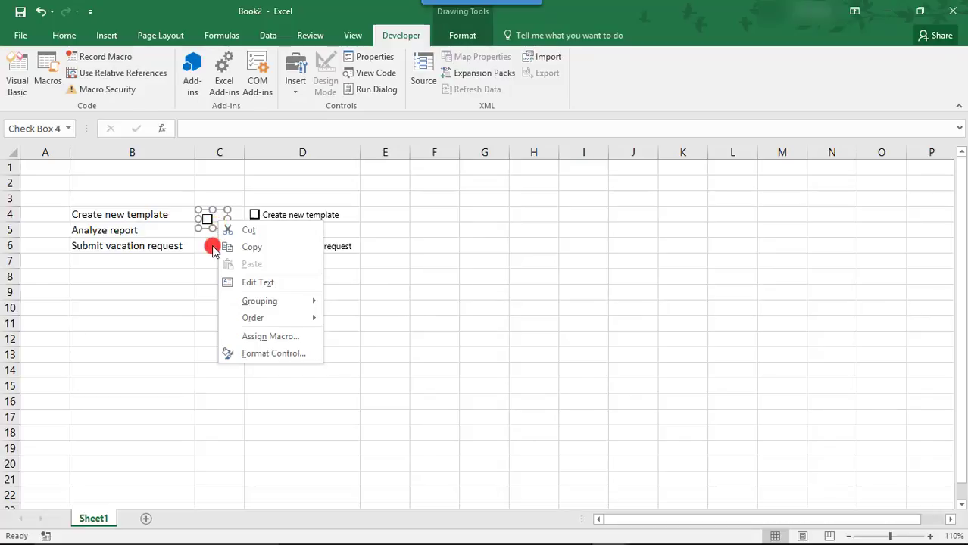
{"action": "left_click", "coordinate": [213, 250]}
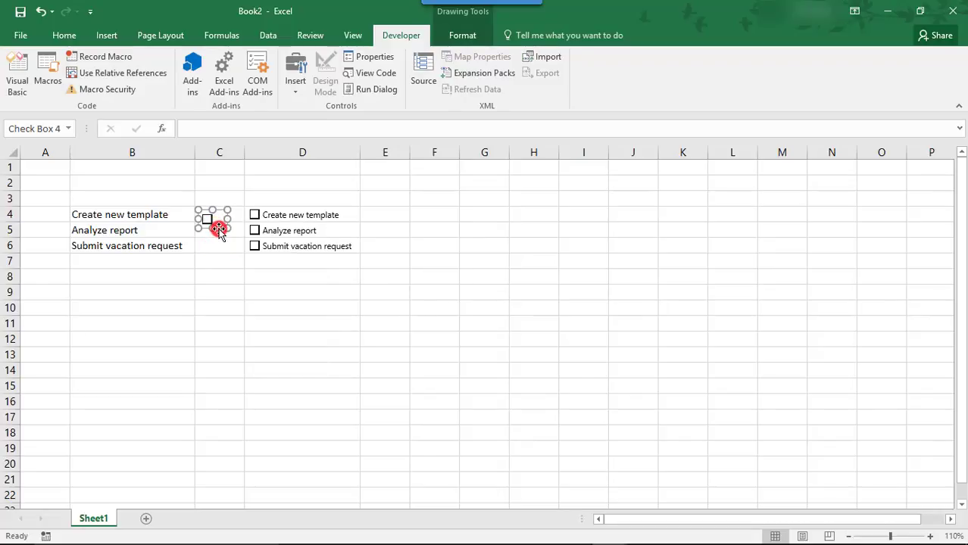
{"action": "left_click_drag", "start_coordinate": [219, 230], "coordinate": [218, 218]}
{"action": "left_click", "coordinate": [239, 247]}
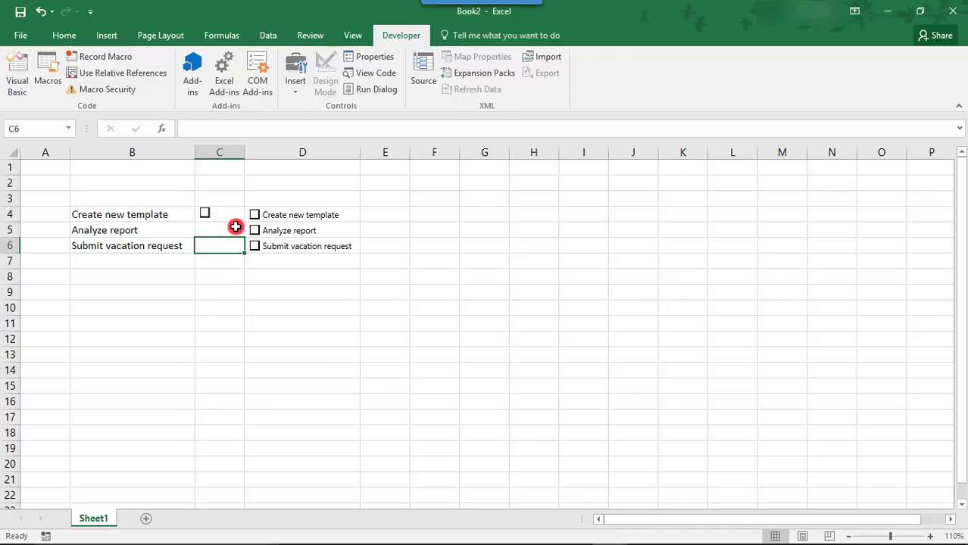
Fill the C4 check box down to C6, delete the extra C7 copy, and narrow column C.
{"action": "left_click", "coordinate": [228, 215]}
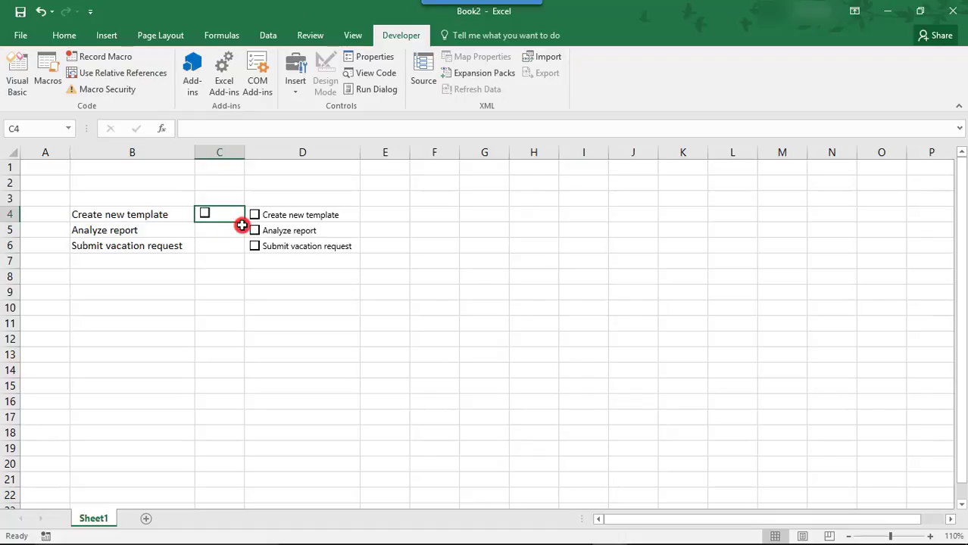
{"action": "left_click_drag", "start_coordinate": [242, 225], "coordinate": [244, 255]}
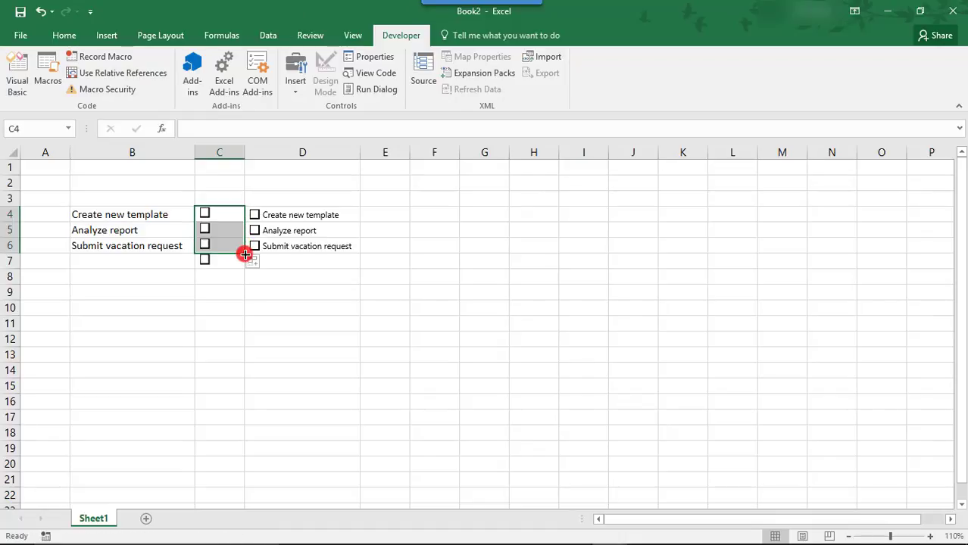
{"action": "left_click", "coordinate": [218, 286]}
{"action": "right_click", "coordinate": [209, 262]}
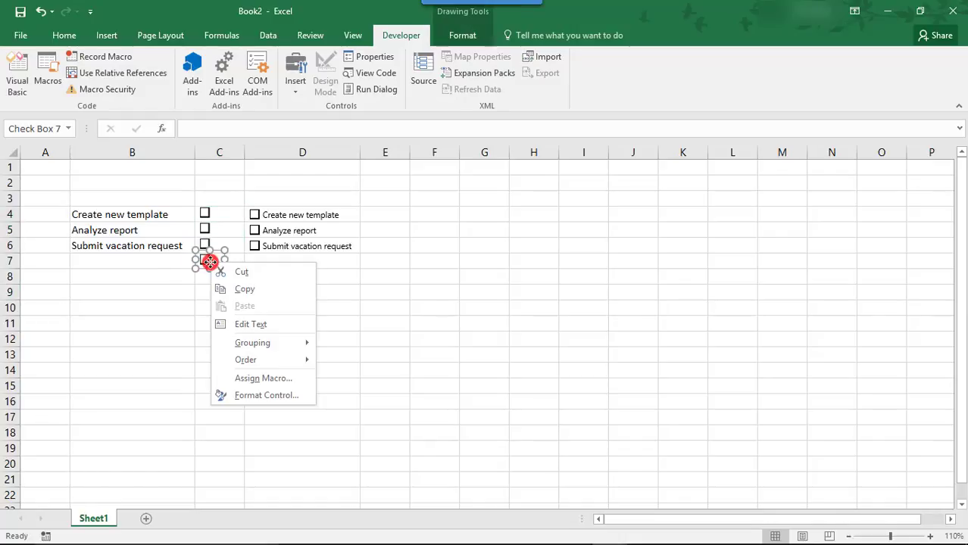
{"action": "key", "text": "Escape"}
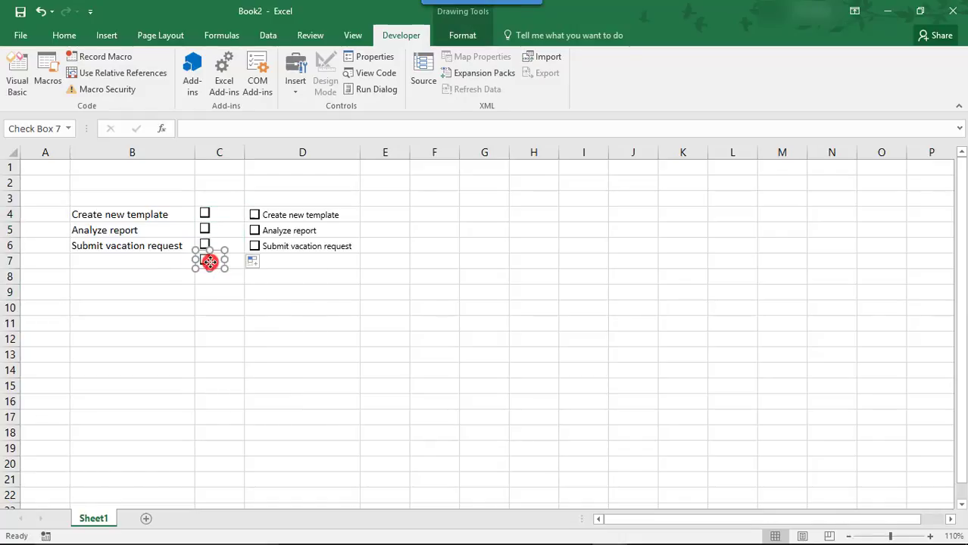
{"action": "key", "text": "Delete"}
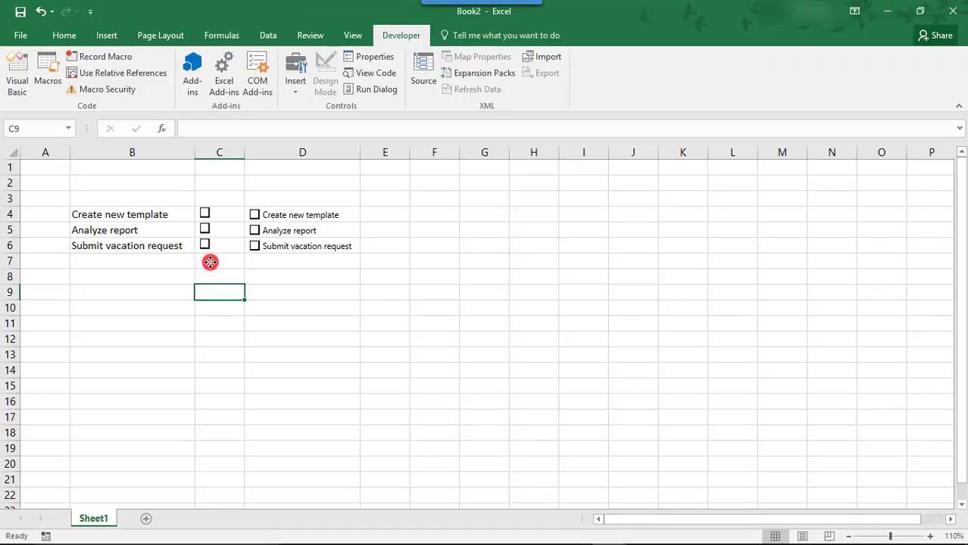
{"action": "left_click", "coordinate": [279, 277]}
{"action": "left_click_drag", "start_coordinate": [244, 152], "coordinate": [225, 148]}
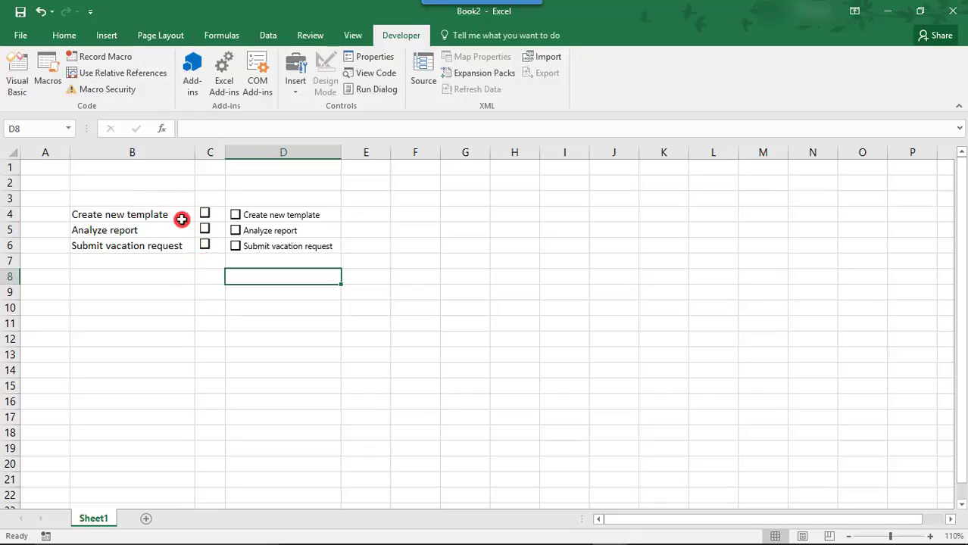
Select the three task cells B4 through B6, starting from the Create new template task.
{"action": "left_click", "coordinate": [118, 289]}
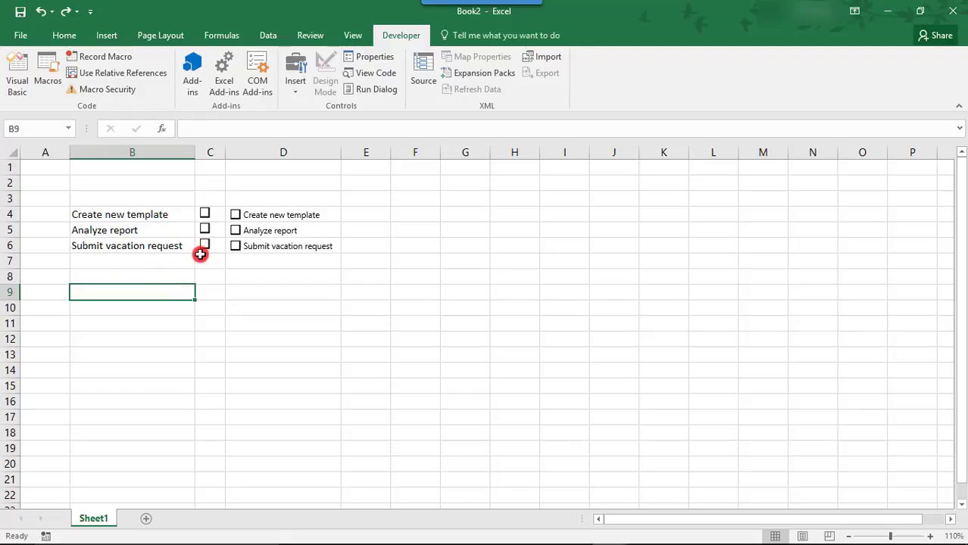
{"action": "left_click", "coordinate": [129, 214]}
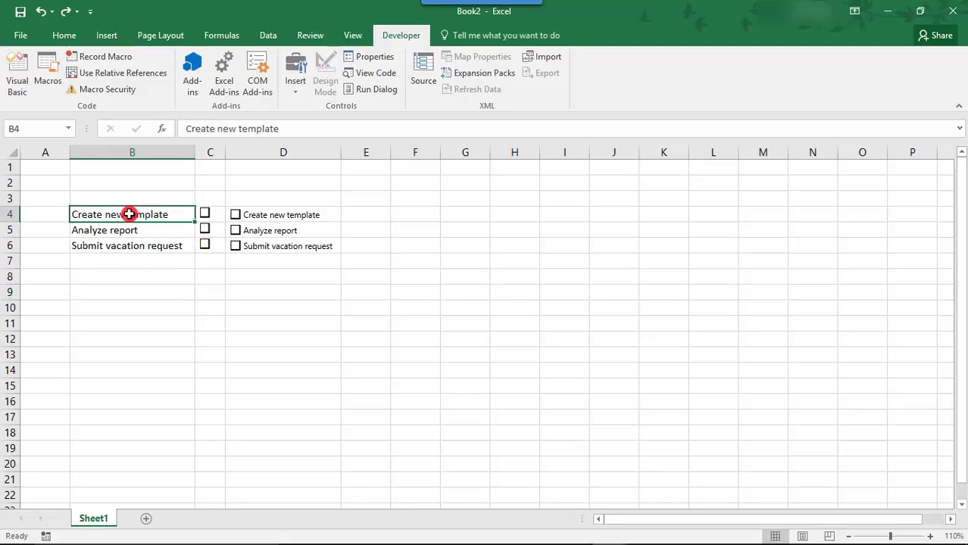
{"action": "left_click_drag", "start_coordinate": [130, 215], "coordinate": [125, 240]}
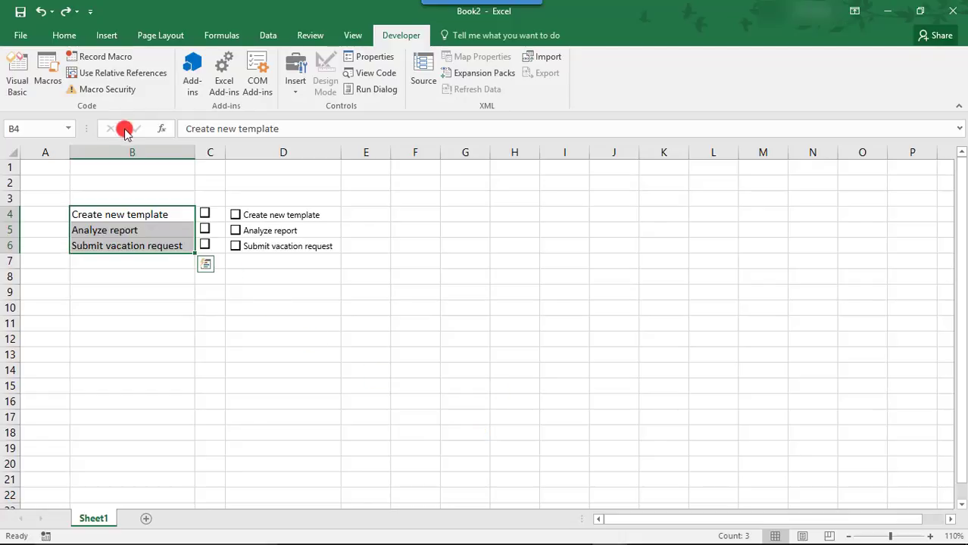
Open the Selection Pane from Home > Find & Select to list Check Box 1 through Check Box 6.
{"action": "left_click", "coordinate": [66, 35]}
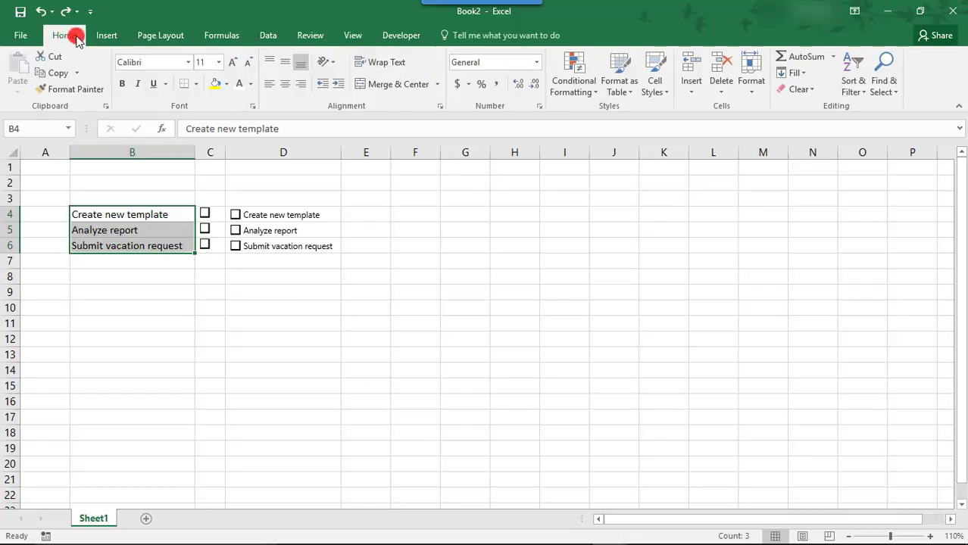
{"action": "left_click", "coordinate": [891, 89]}
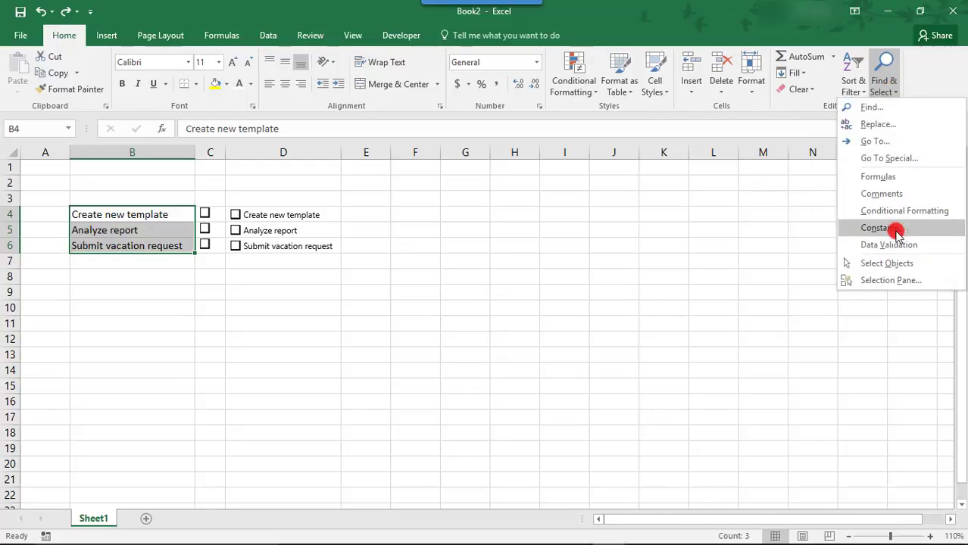
{"action": "left_click", "coordinate": [897, 280]}
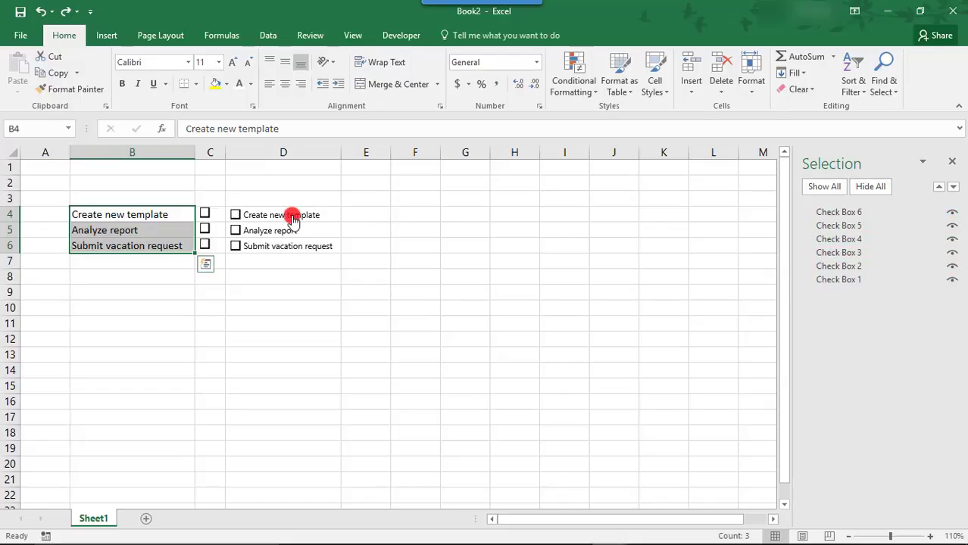
Hide Check Box 4 and Check Box 1 in the Selection Pane, then select cell B4.
{"action": "left_click", "coordinate": [954, 281]}
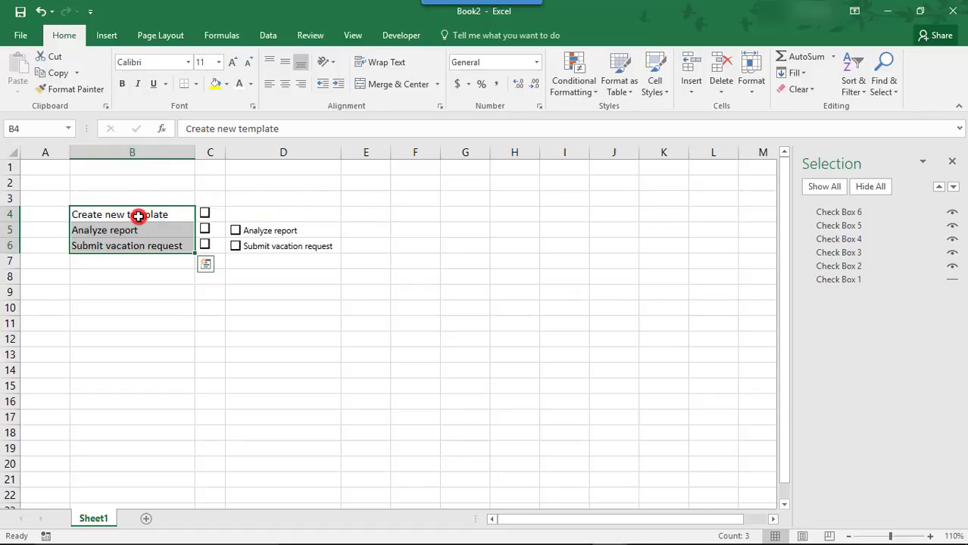
{"action": "left_click", "coordinate": [952, 239]}
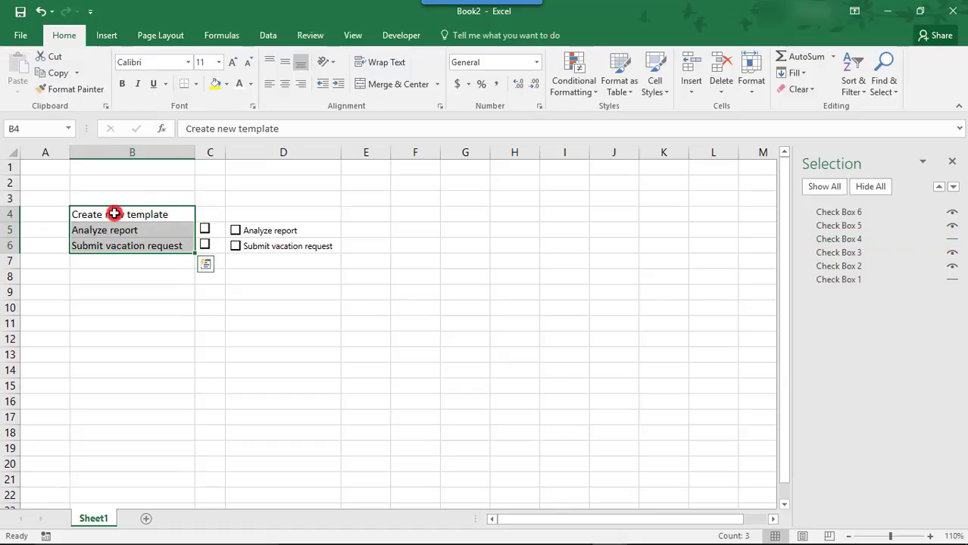
{"action": "left_click", "coordinate": [176, 214]}
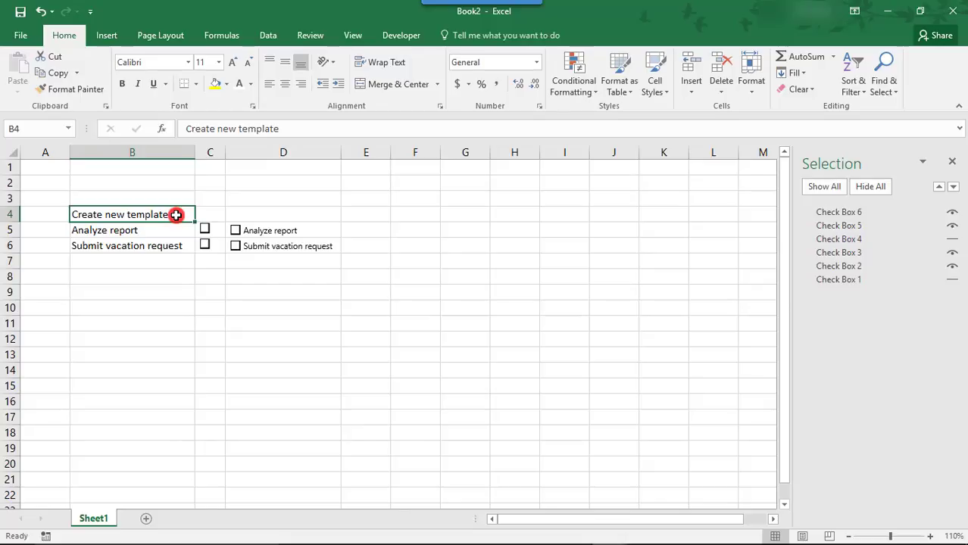